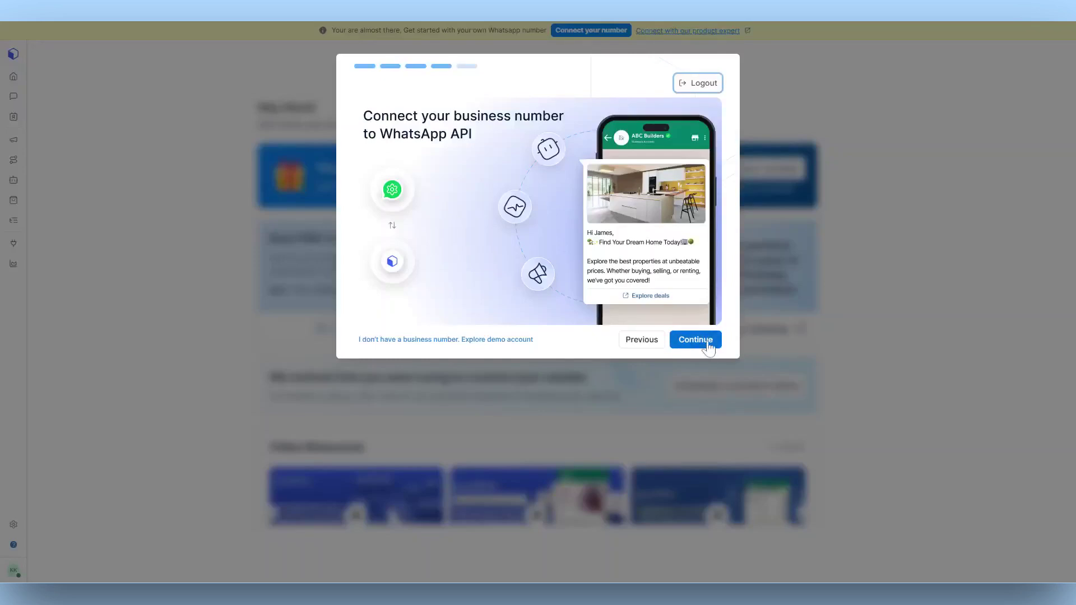
# Get past the intro and tick 'I am ready with the above pre-requisites'.
pyautogui.click(696, 340)
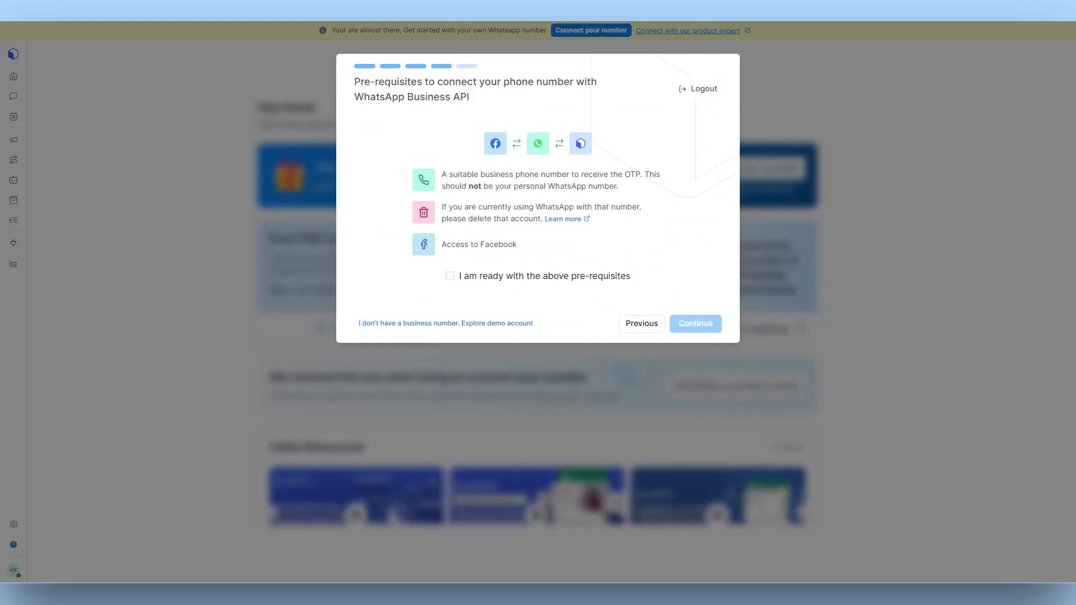
pyautogui.click(451, 277)
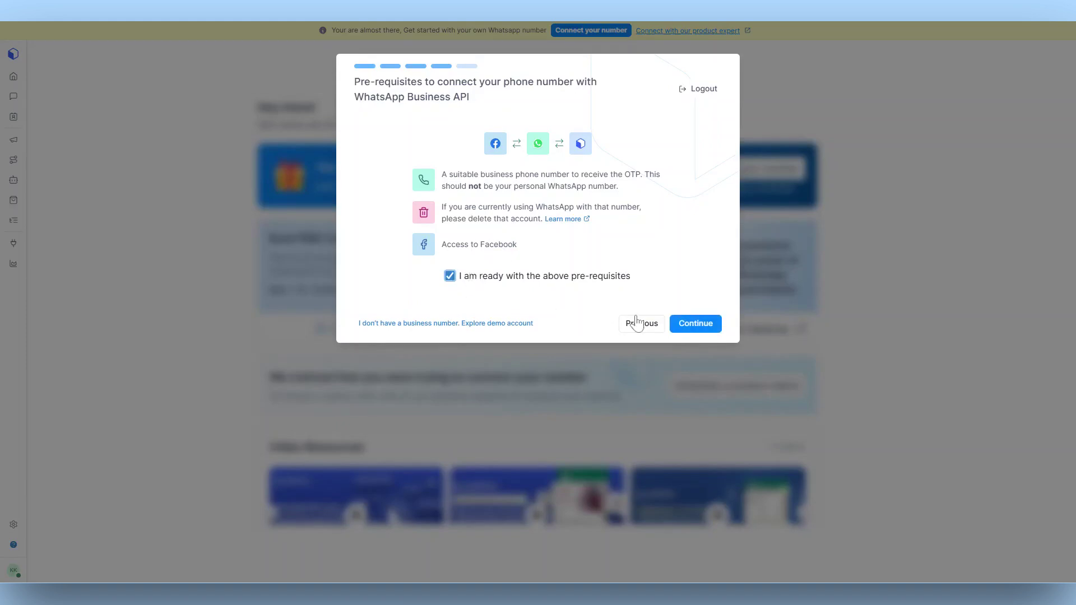
pyautogui.click(687, 327)
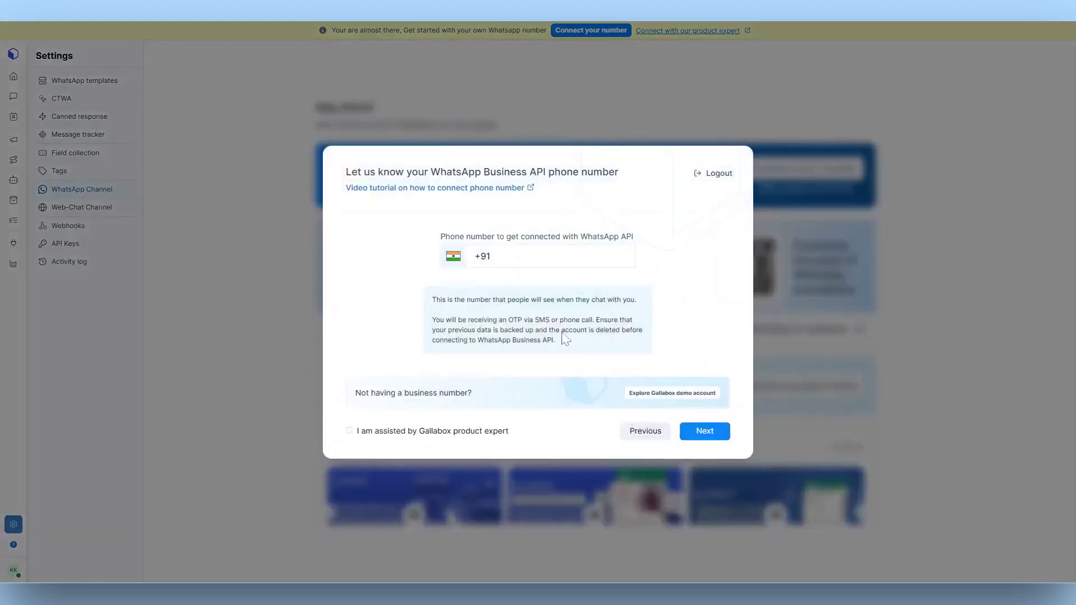
pyautogui.click(555, 255)
pyautogui.press('BackSpace')
pyautogui.press('BackSpace')
pyautogui.click(591, 370)
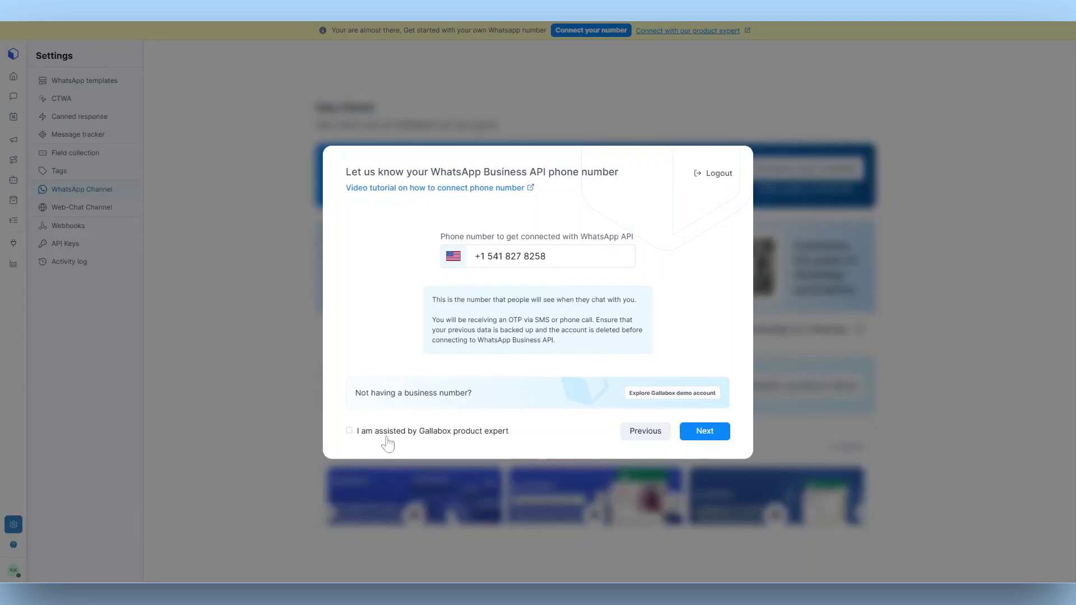
pyautogui.click(422, 437)
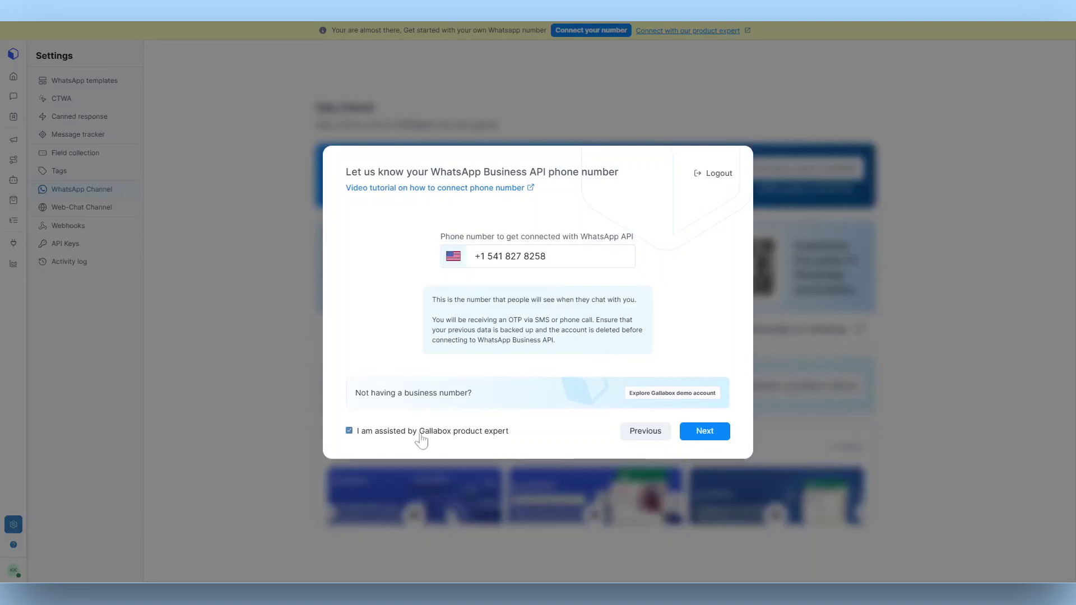
pyautogui.click(705, 431)
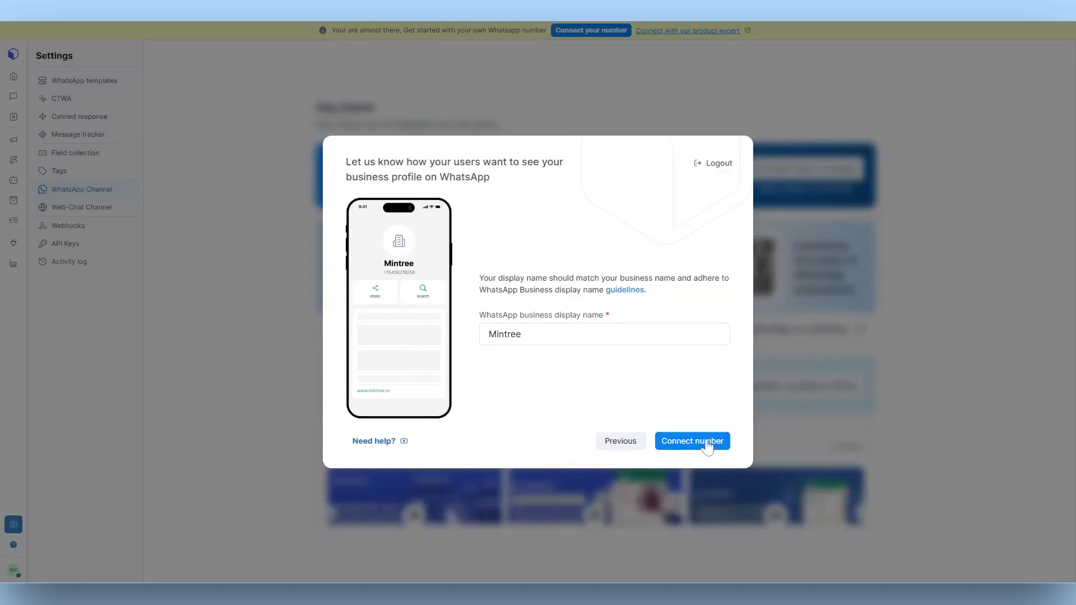
pyautogui.click(692, 440)
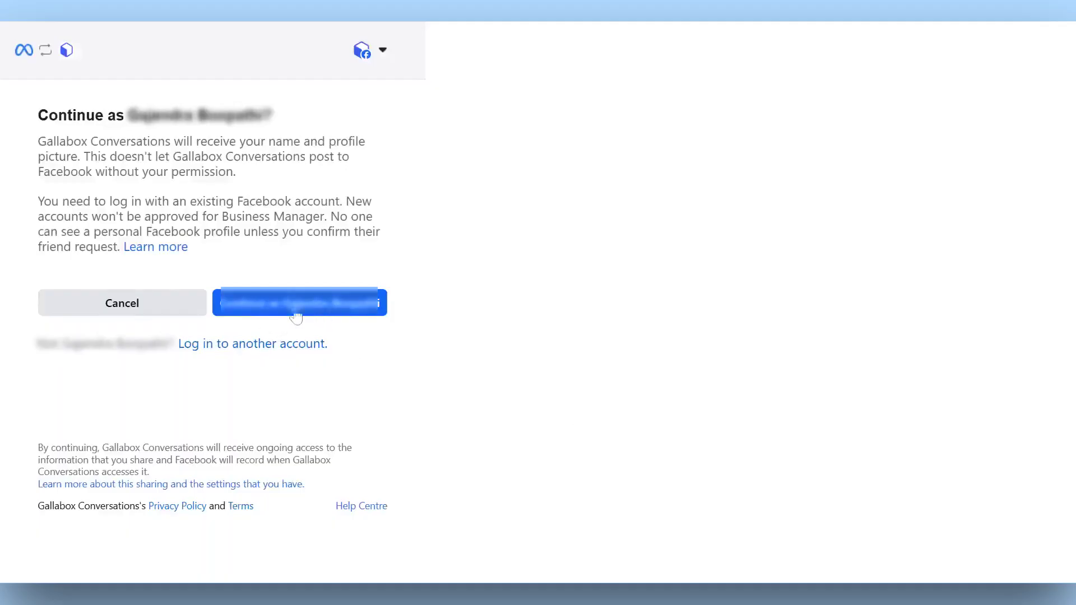
# Sign in to Meta, grant Gallabox permissions, confirm business info, and opt for a new WhatsApp account.
pyautogui.click(327, 308)
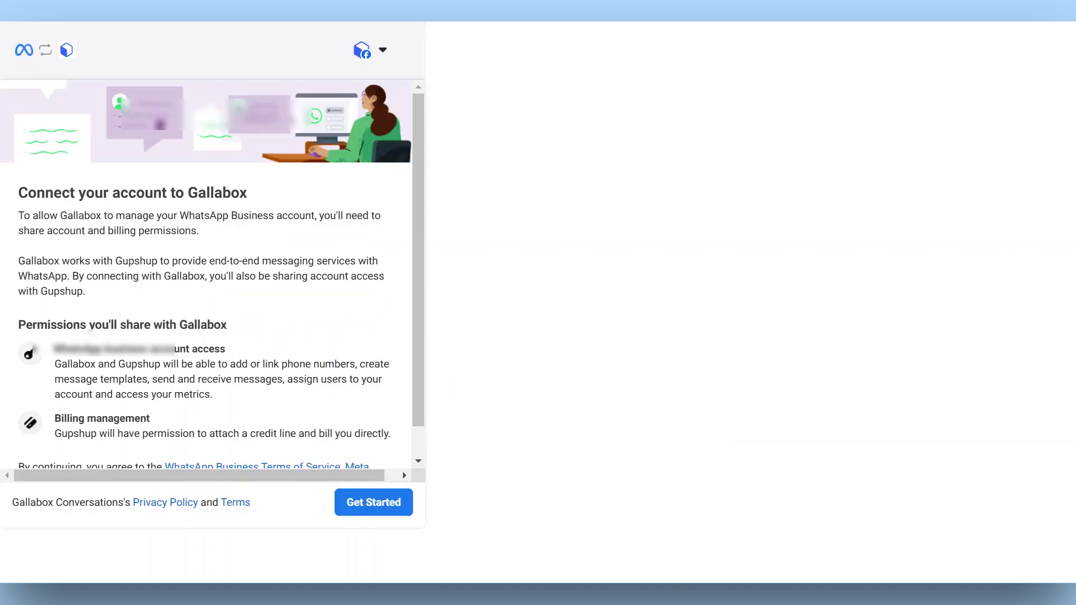
pyautogui.scroll(-1, 252, 326)
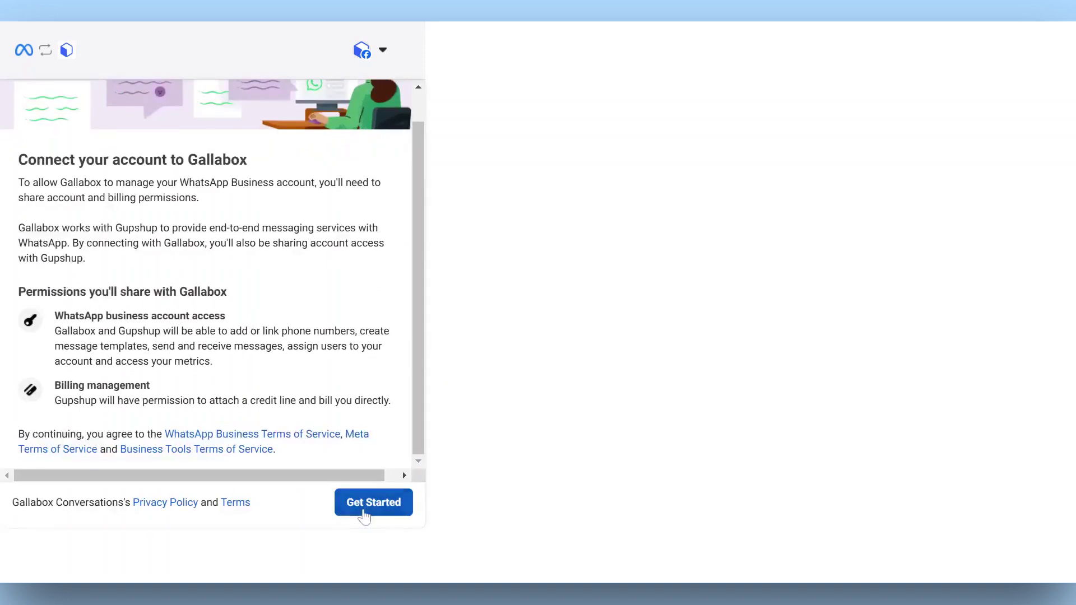
pyautogui.click(363, 508)
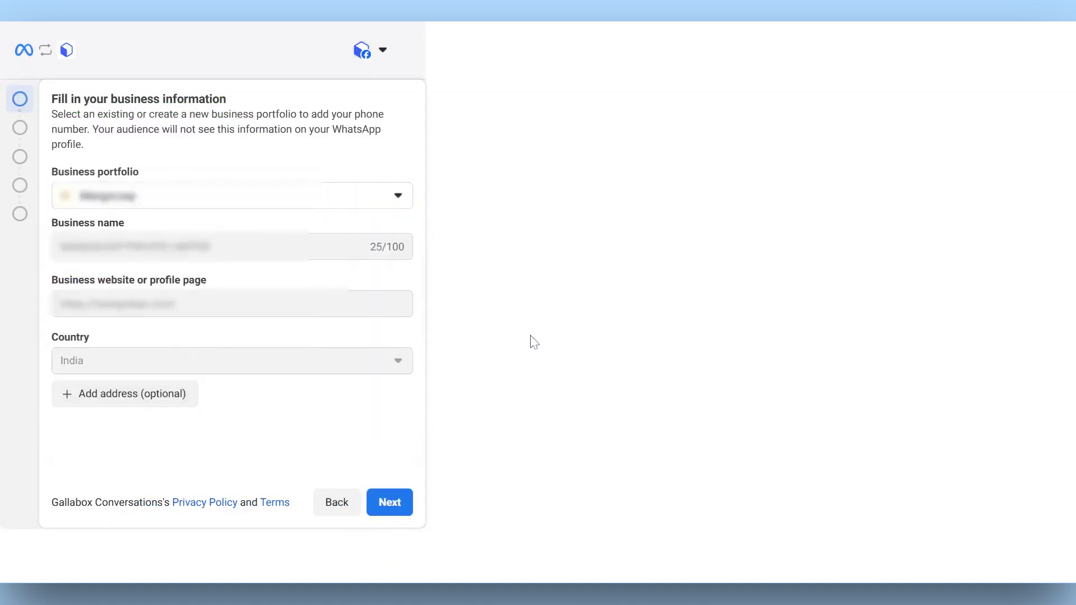
pyautogui.click(390, 503)
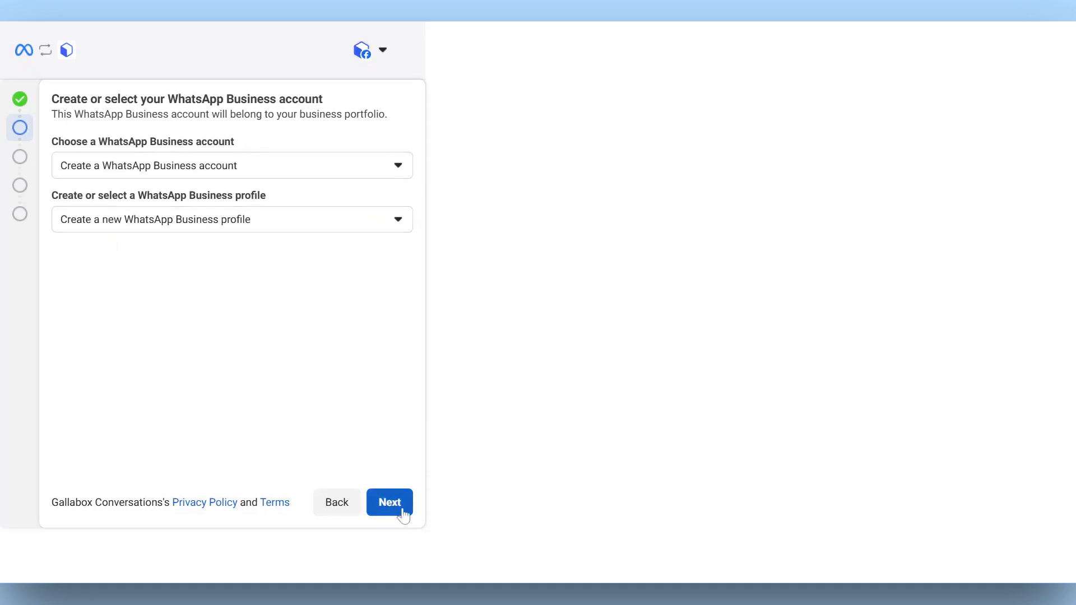
pyautogui.click(402, 510)
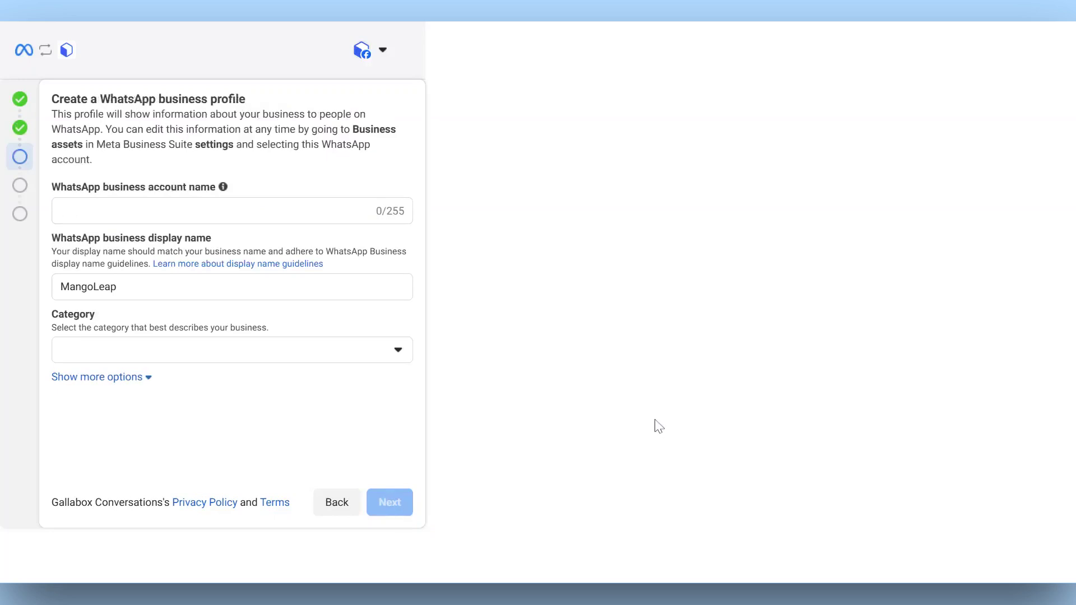
# Create the Restaurant WhatsApp profile, add the US number for phone-call verification, and approve access.
pyautogui.click(328, 214)
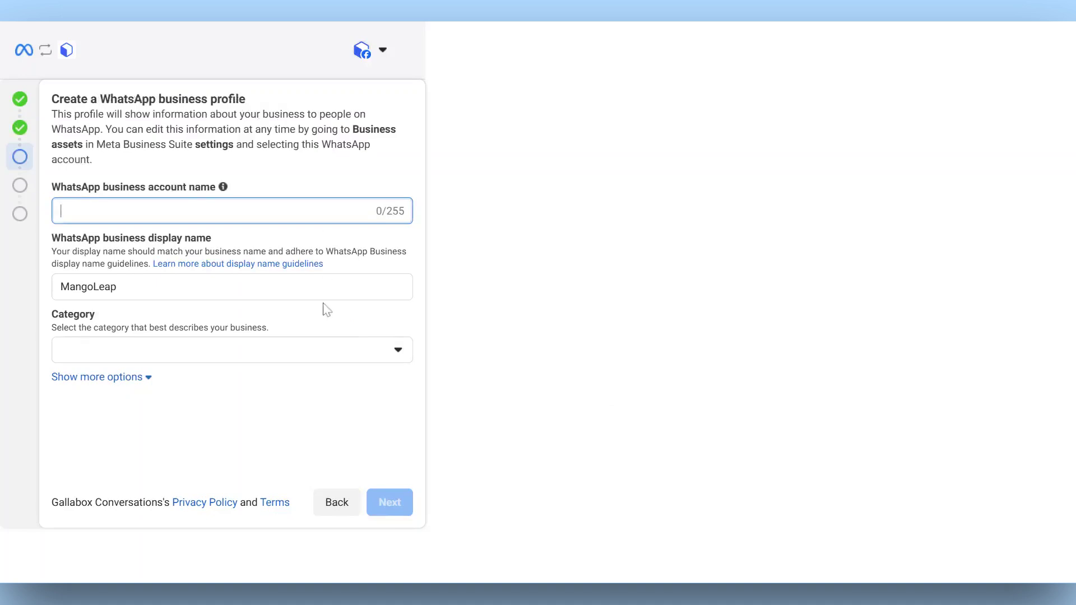
pyautogui.write('M')
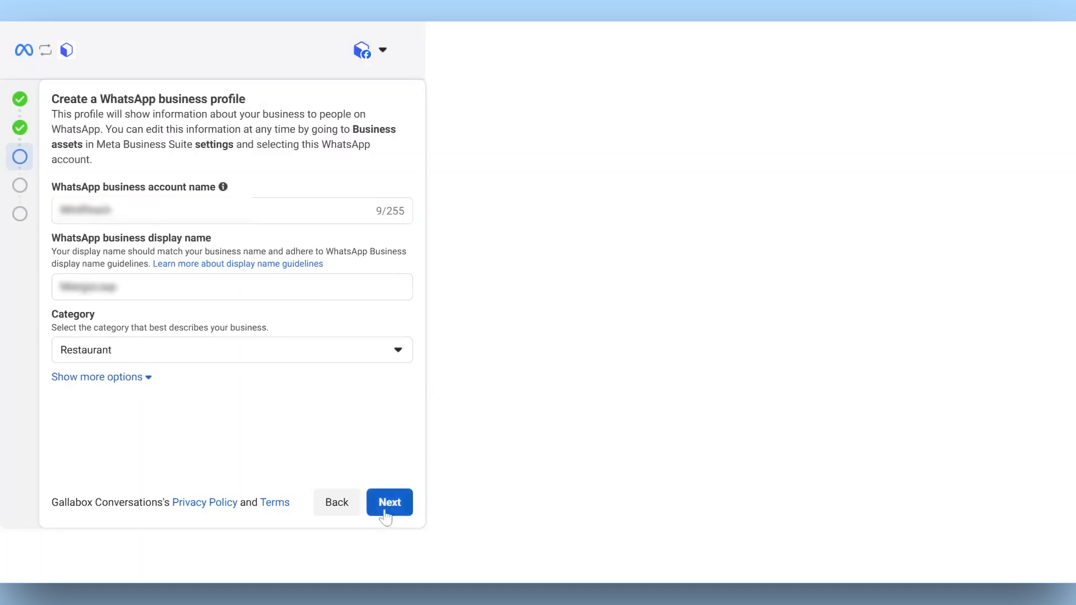
pyautogui.click(385, 508)
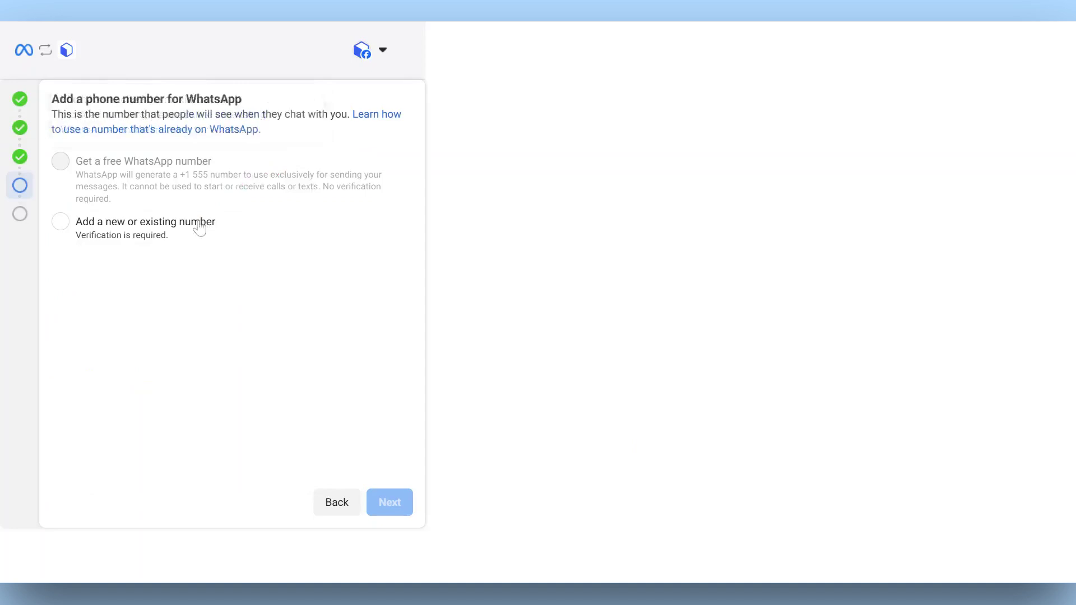
pyautogui.click(199, 223)
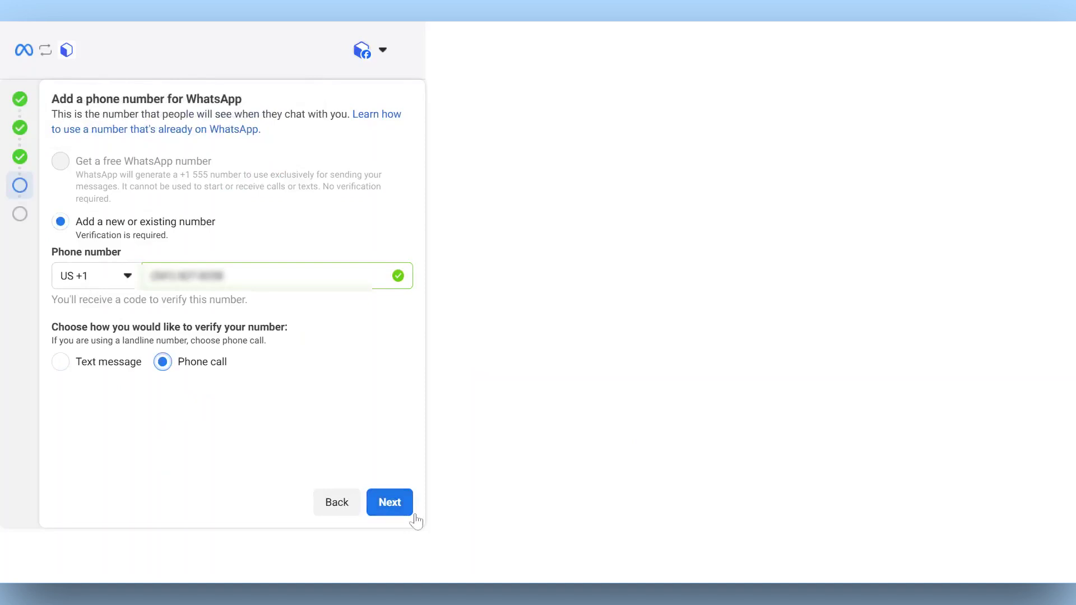
pyautogui.click(390, 502)
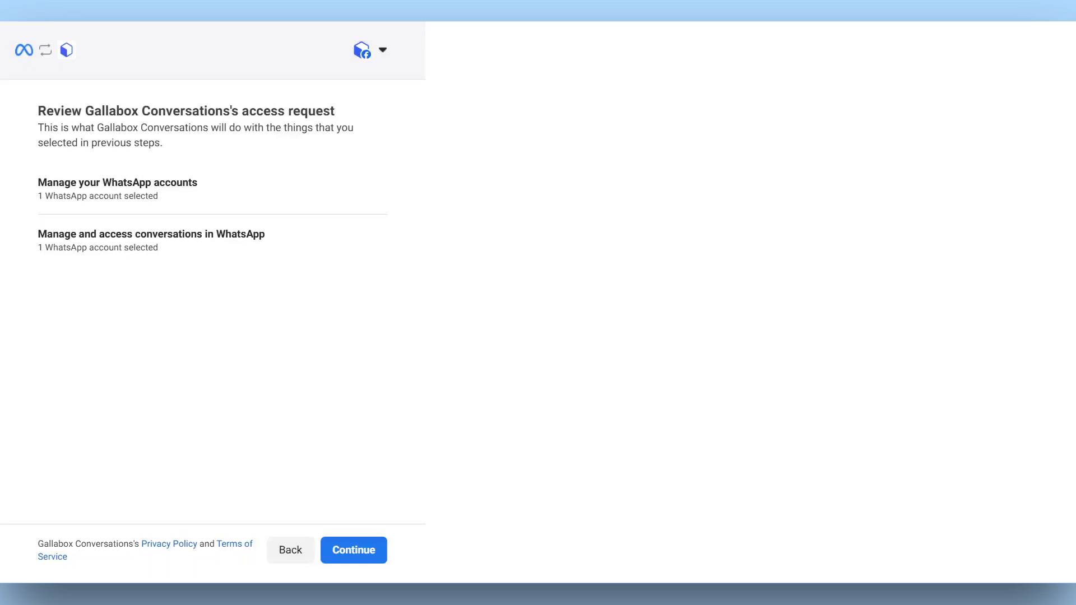
pyautogui.click(370, 551)
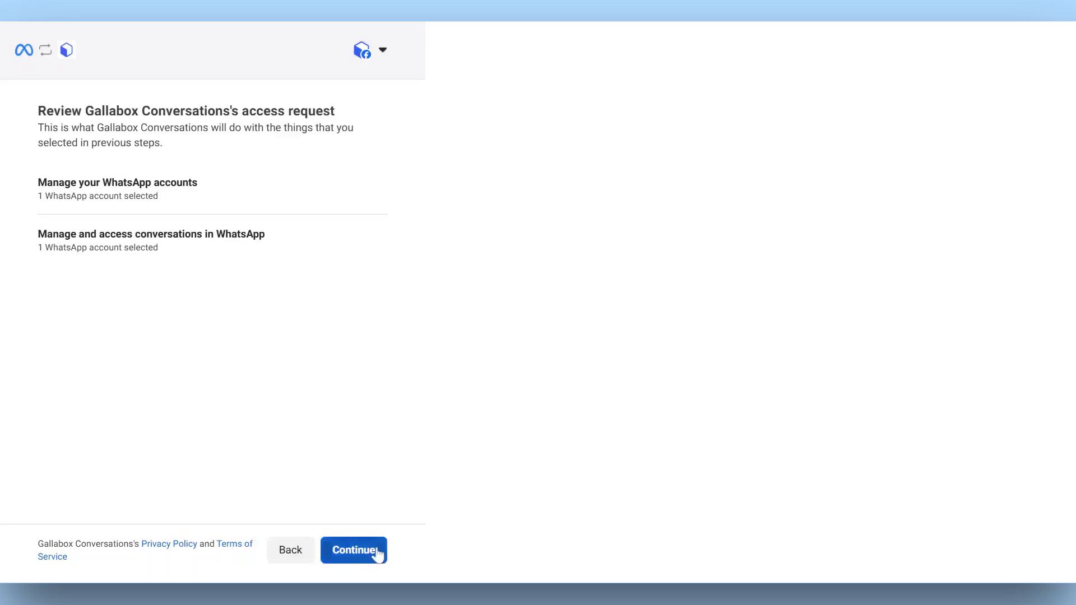
# Confirm the access request, then name the channel Sales with a red icon and submit.
pyautogui.click(358, 550)
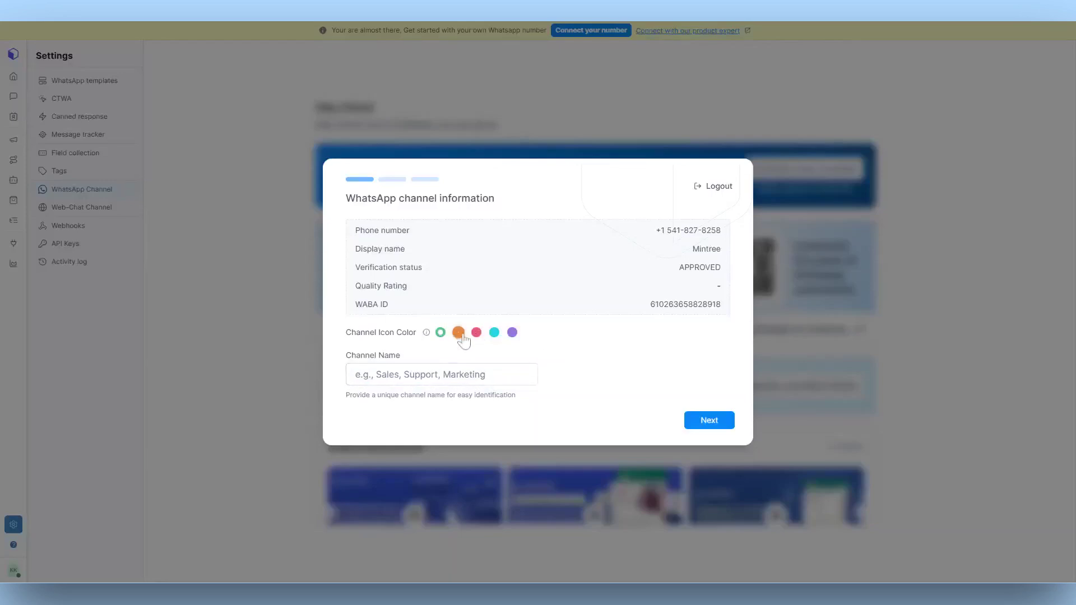
pyautogui.click(458, 333)
pyautogui.click(476, 332)
pyautogui.click(441, 374)
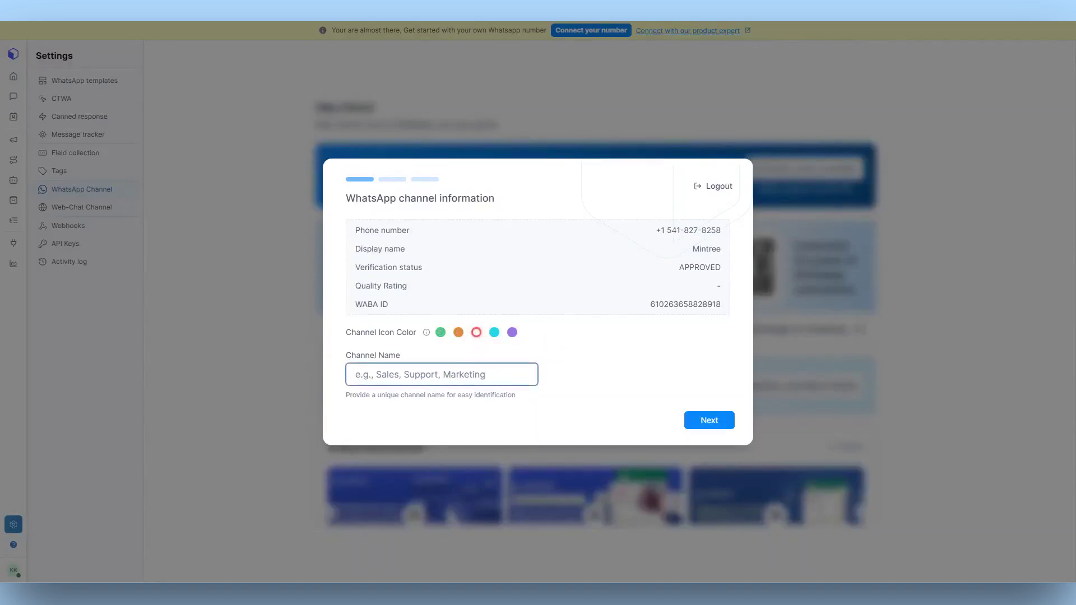
pyautogui.write('Sales')
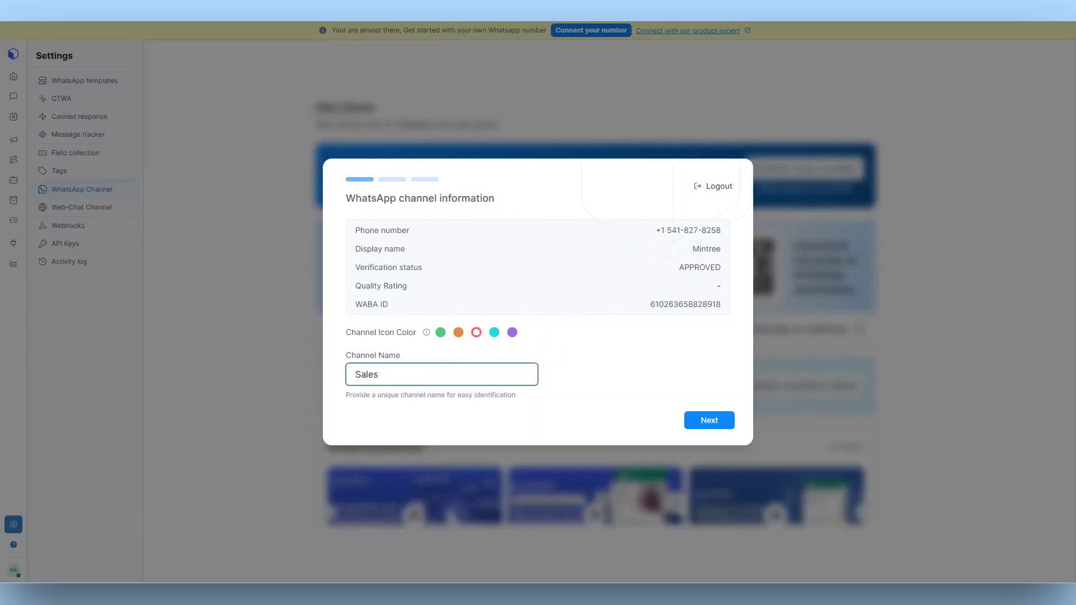
pyautogui.click(723, 422)
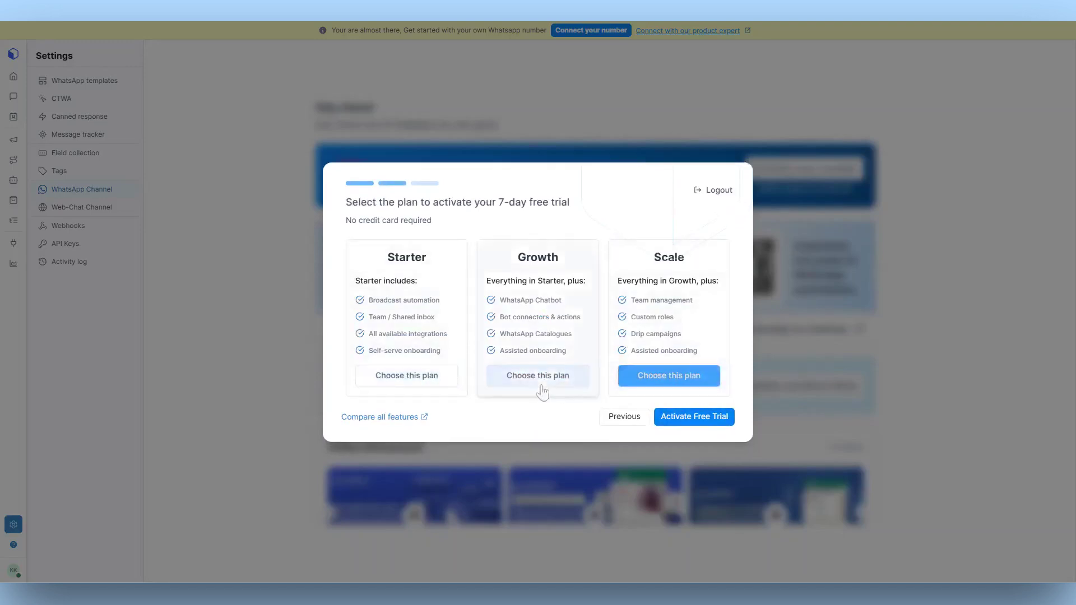
# Activate the Starter 7-day free trial and set the business category to RESTAURANT.
pyautogui.click(417, 378)
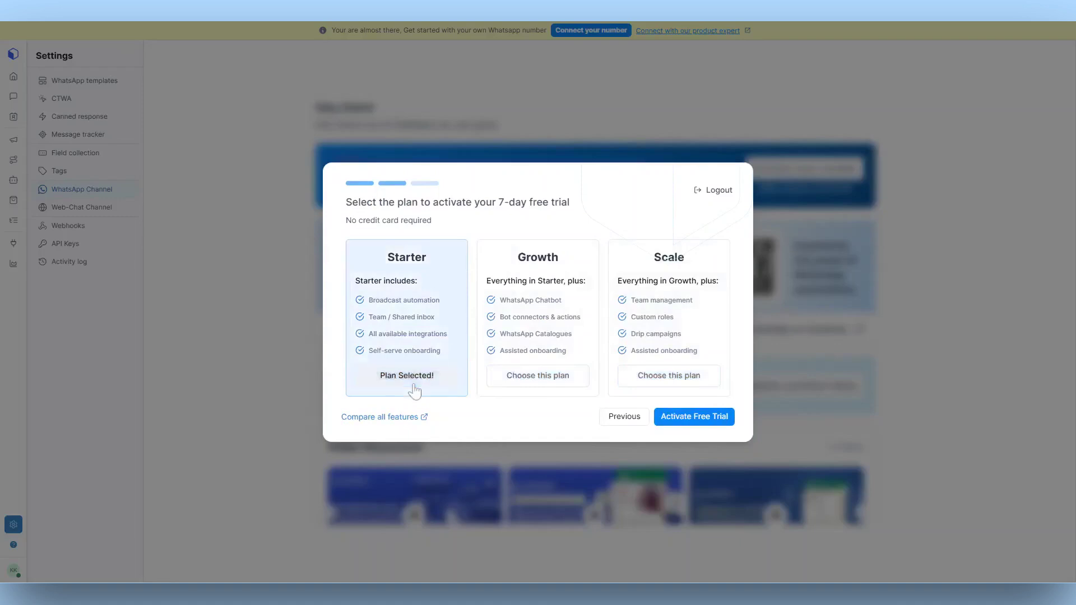
pyautogui.click(691, 423)
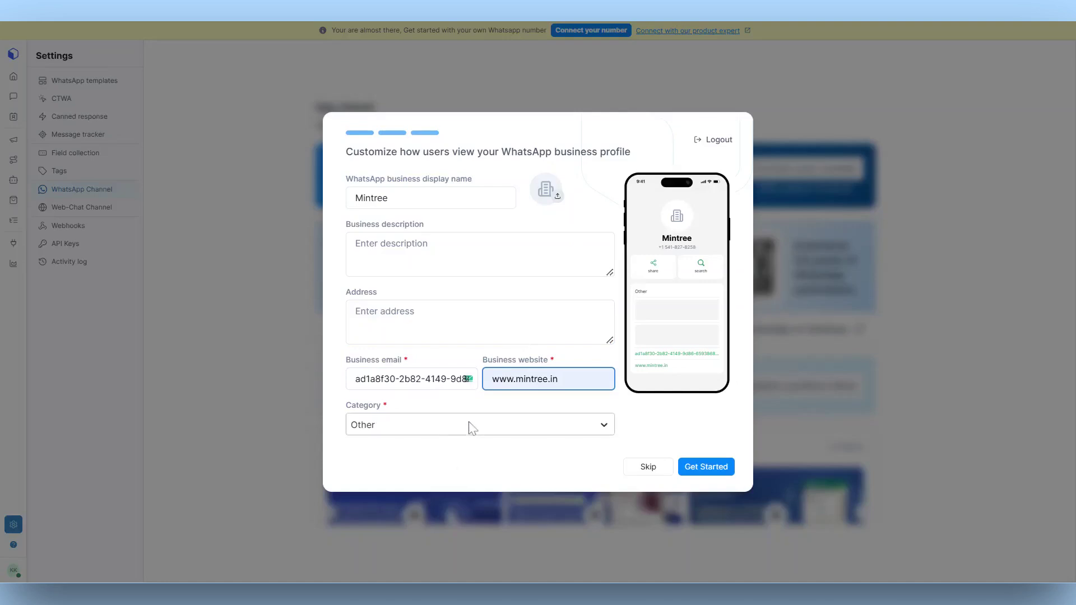
pyautogui.click(472, 425)
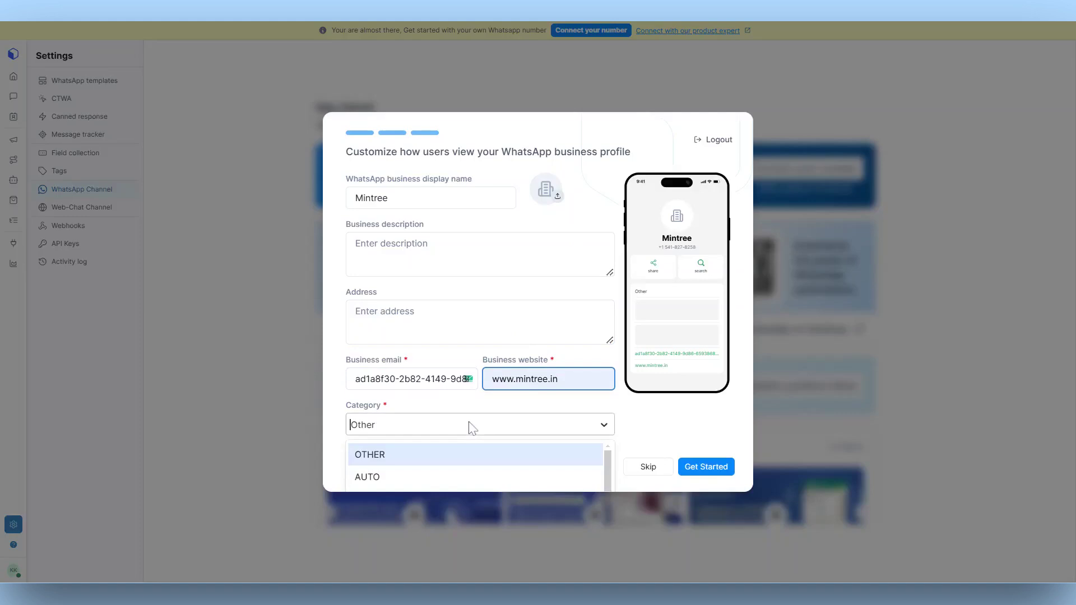
pyautogui.click(451, 463)
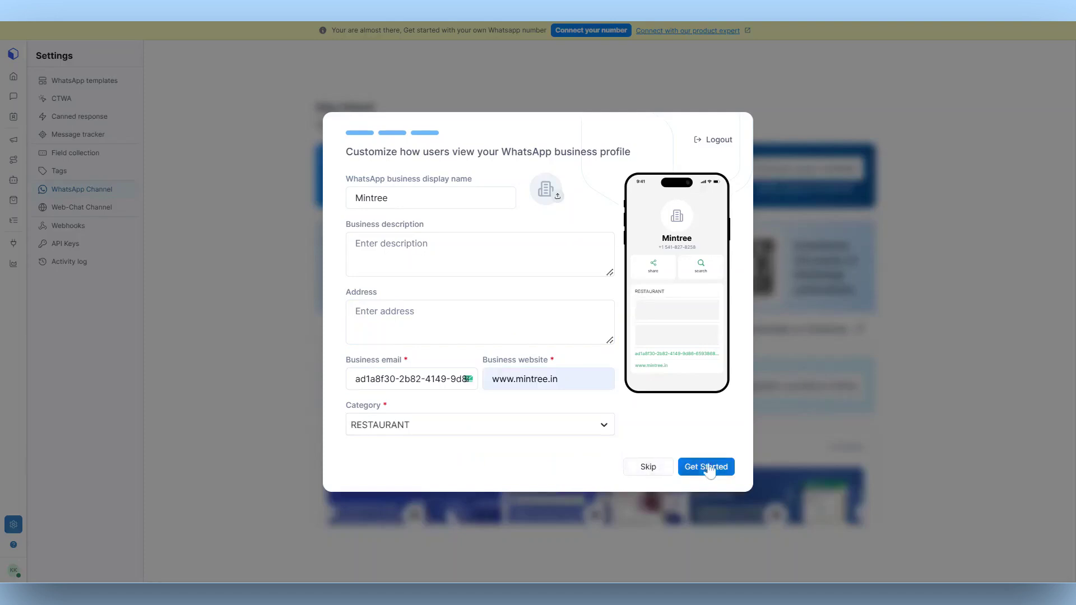
pyautogui.click(705, 466)
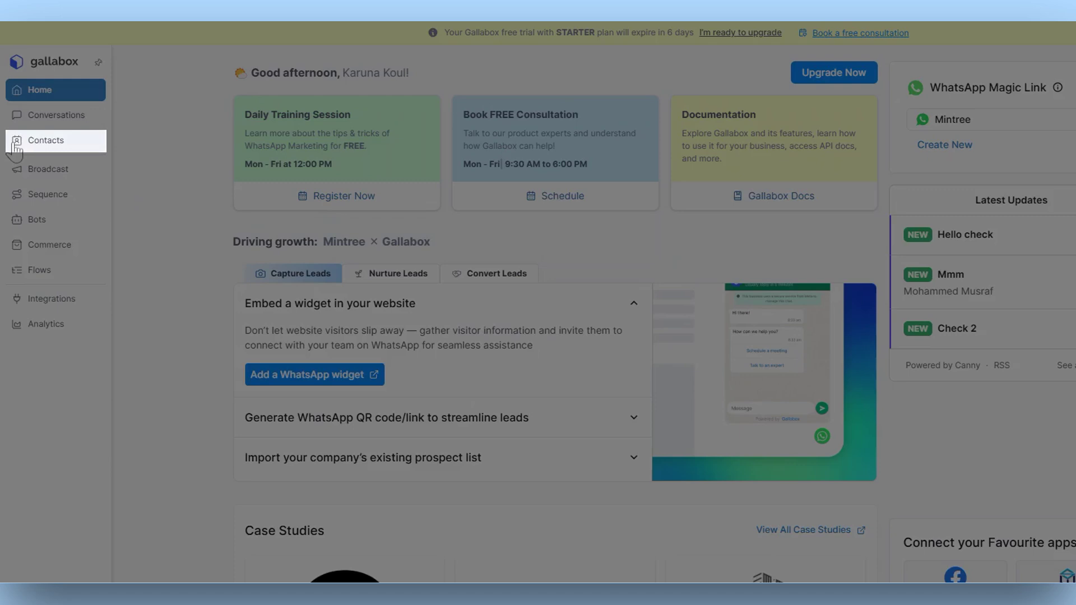
# Start a new contact named test 1 with a phone number and marketing opt-in Yes.
pyautogui.click(46, 141)
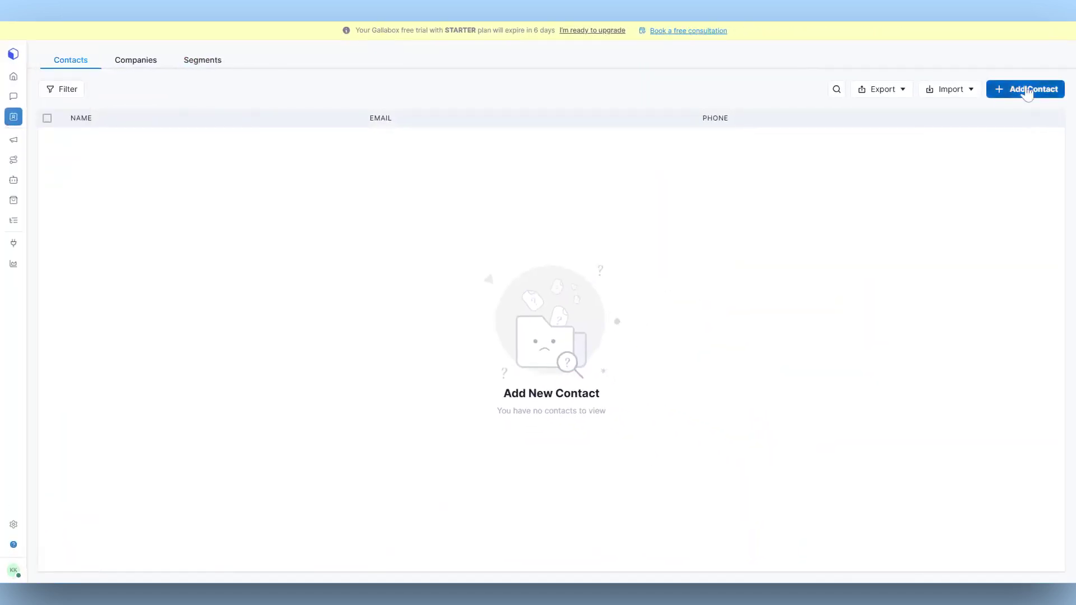
pyautogui.click(1027, 88)
pyautogui.write('test 1')
pyautogui.click(951, 133)
pyautogui.click(920, 211)
pyautogui.click(905, 239)
# Add the contact's email, an owner and the Referral tag, then save it.
pyautogui.click(916, 273)
pyautogui.write('test!@gmail.com')
pyautogui.click(871, 320)
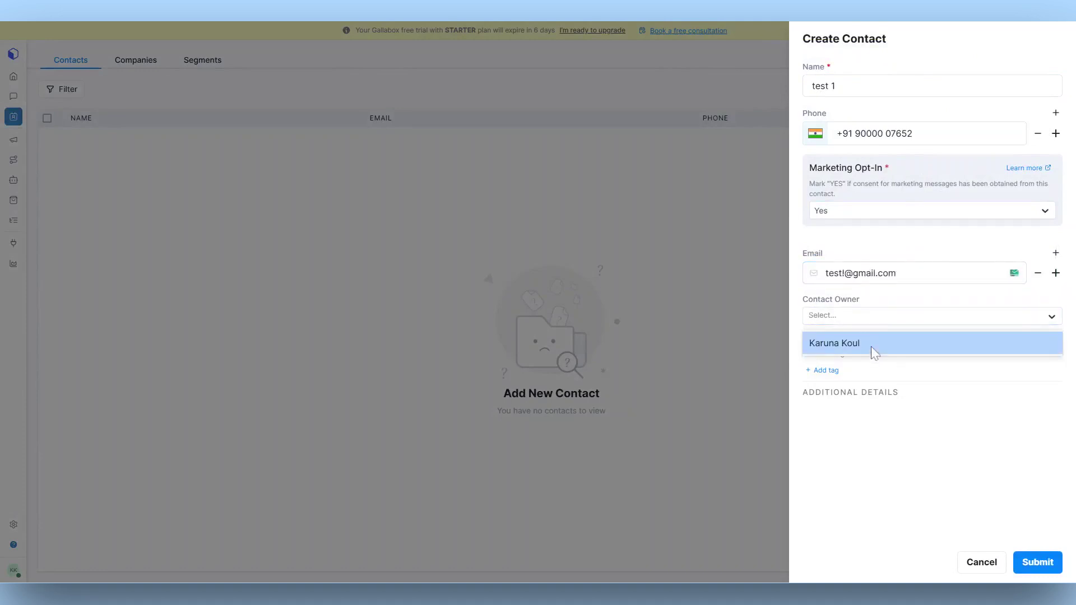
pyautogui.click(873, 343)
pyautogui.click(825, 370)
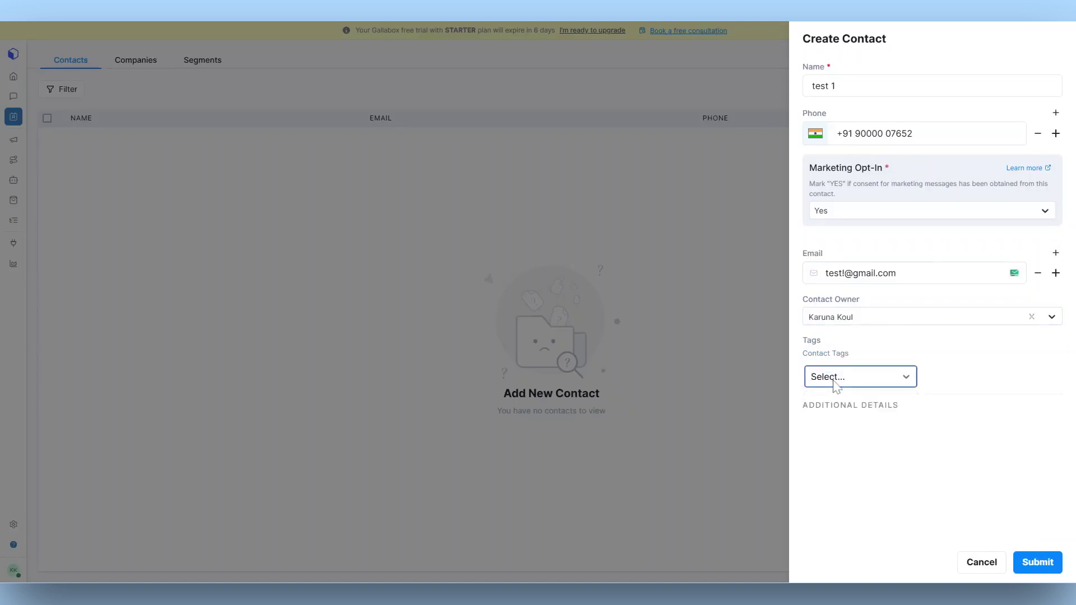
pyautogui.write('ref')
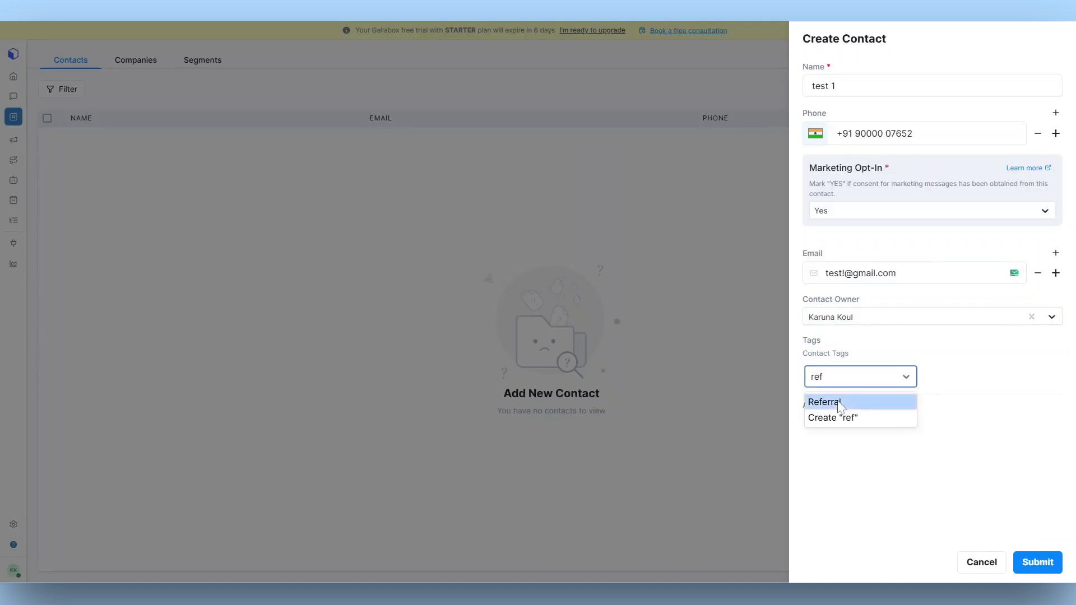
pyautogui.click(825, 401)
pyautogui.click(1038, 562)
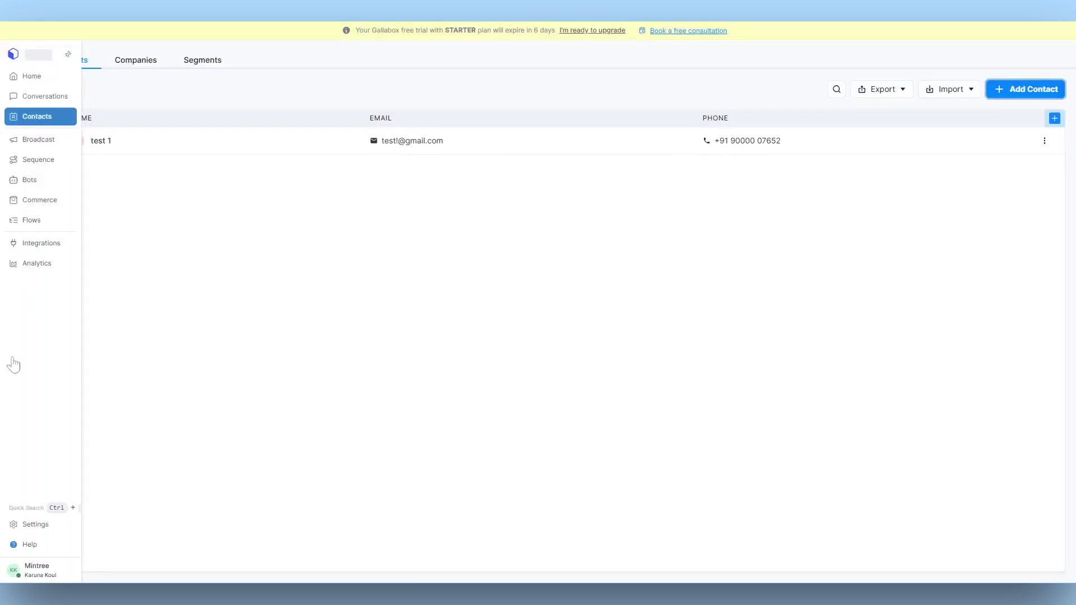
# Browse Settings through Canned responses and Tags, ending on the Field collection page.
pyautogui.click(35, 525)
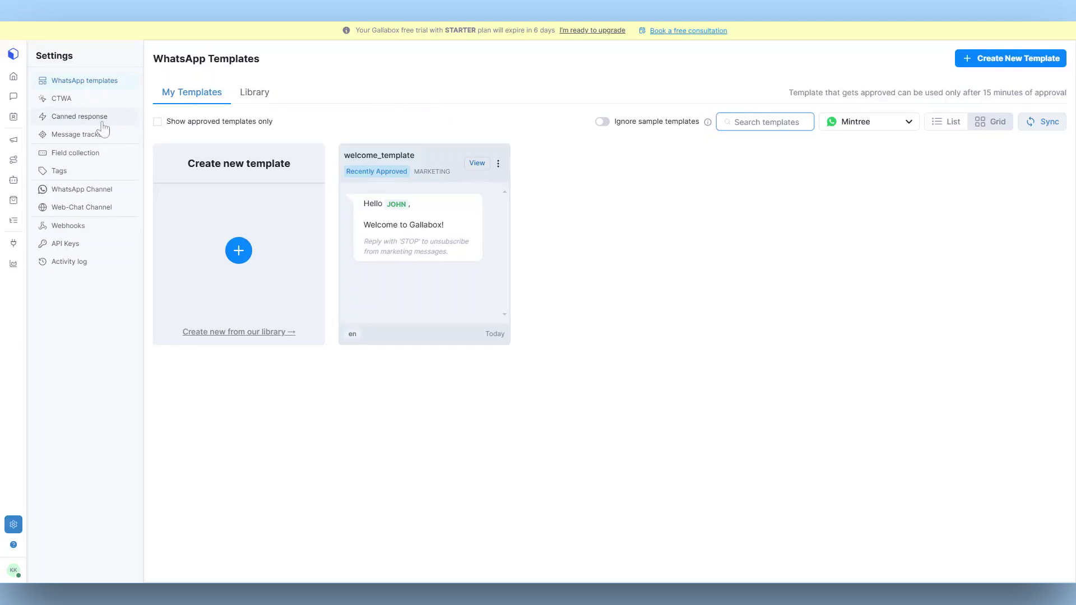
pyautogui.click(79, 117)
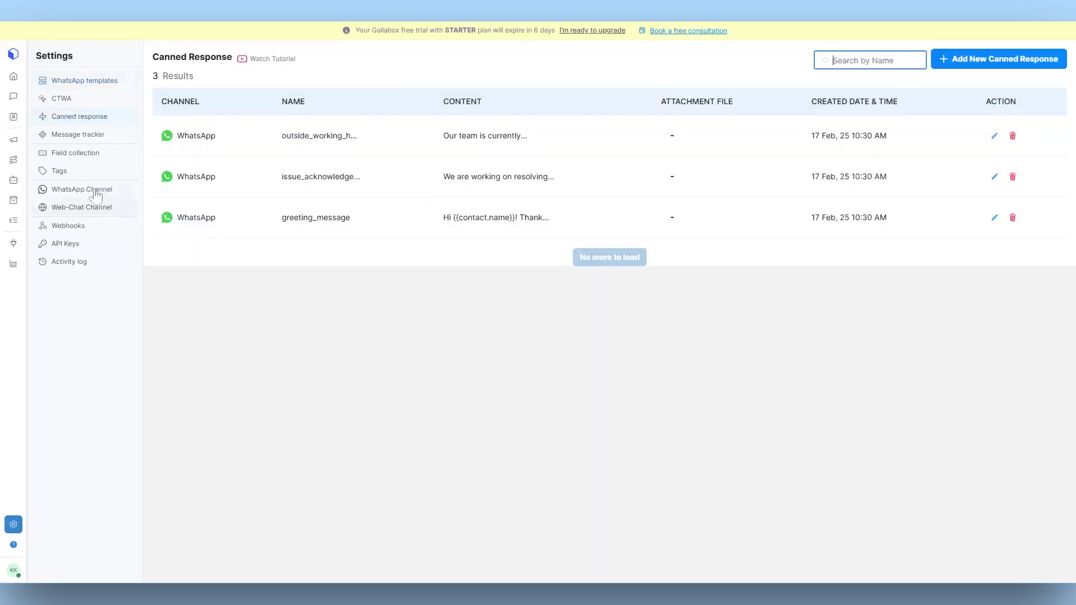
pyautogui.click(92, 171)
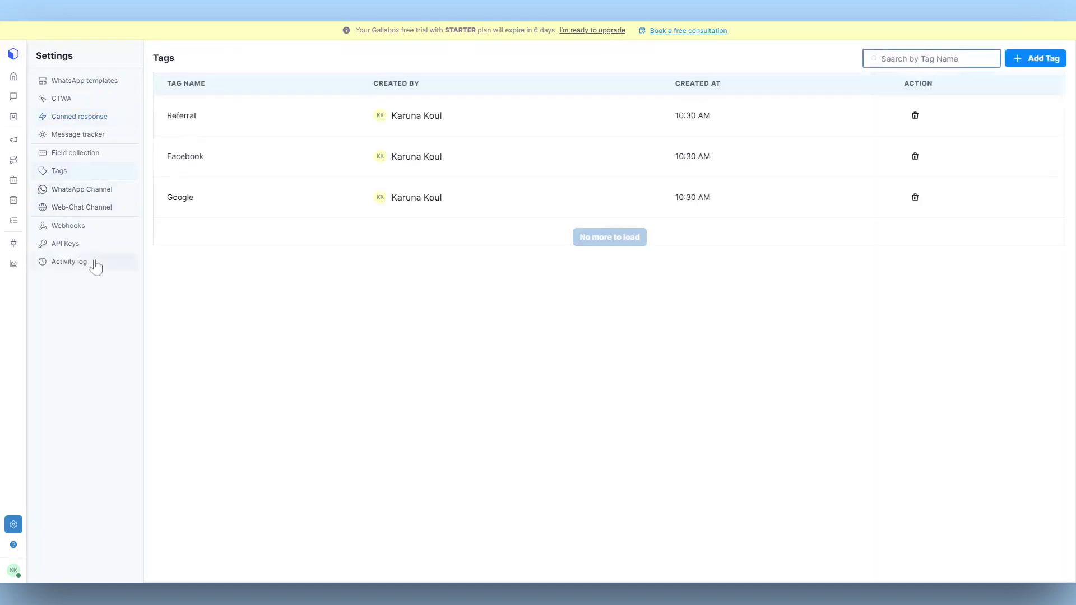
pyautogui.click(101, 153)
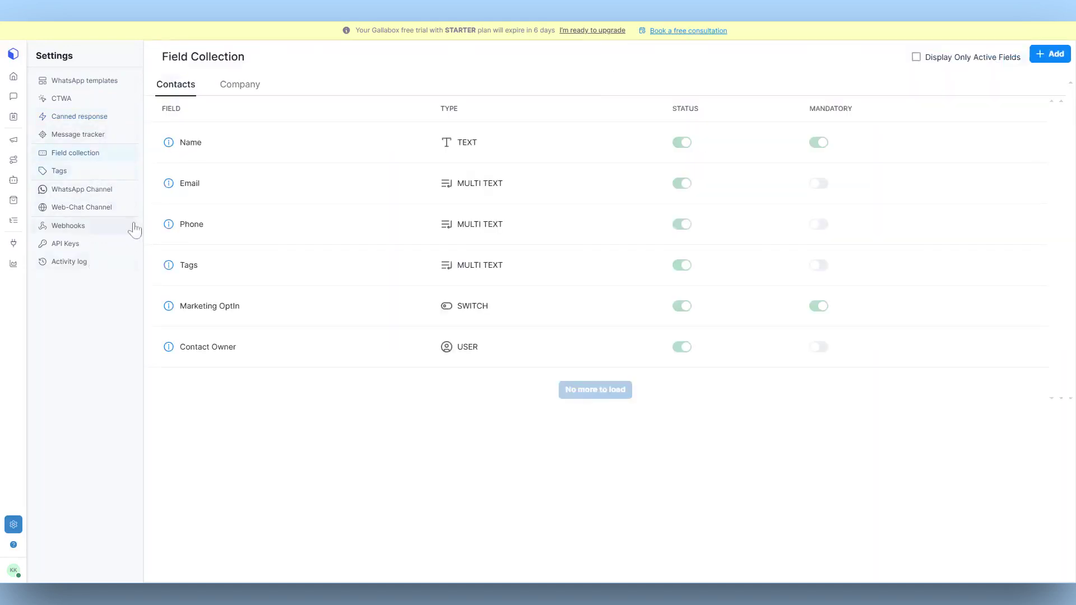